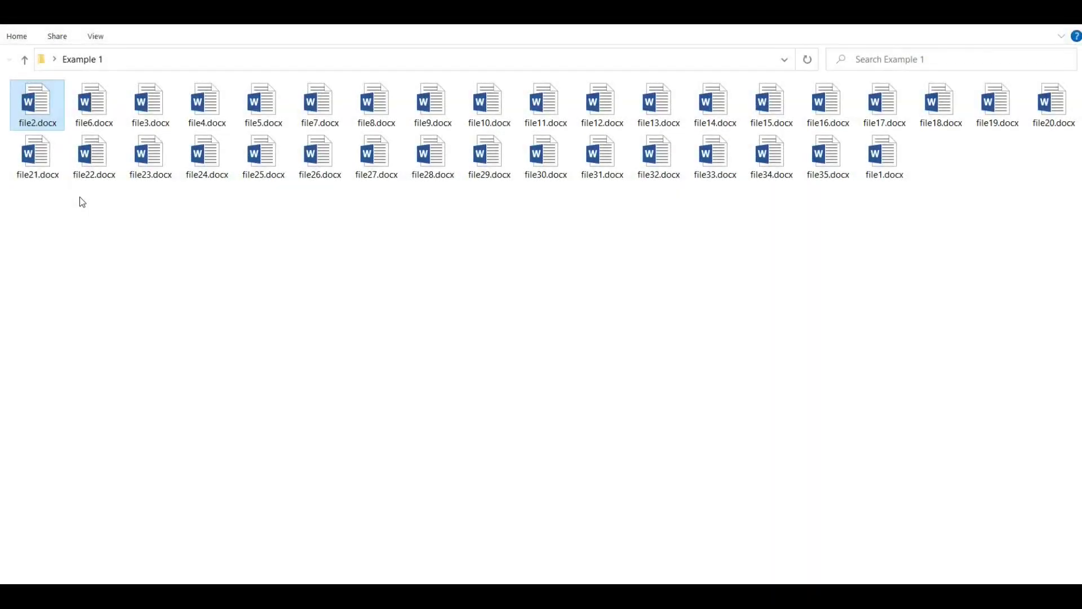
{"action": "left_click", "coordinate": [91, 108]}
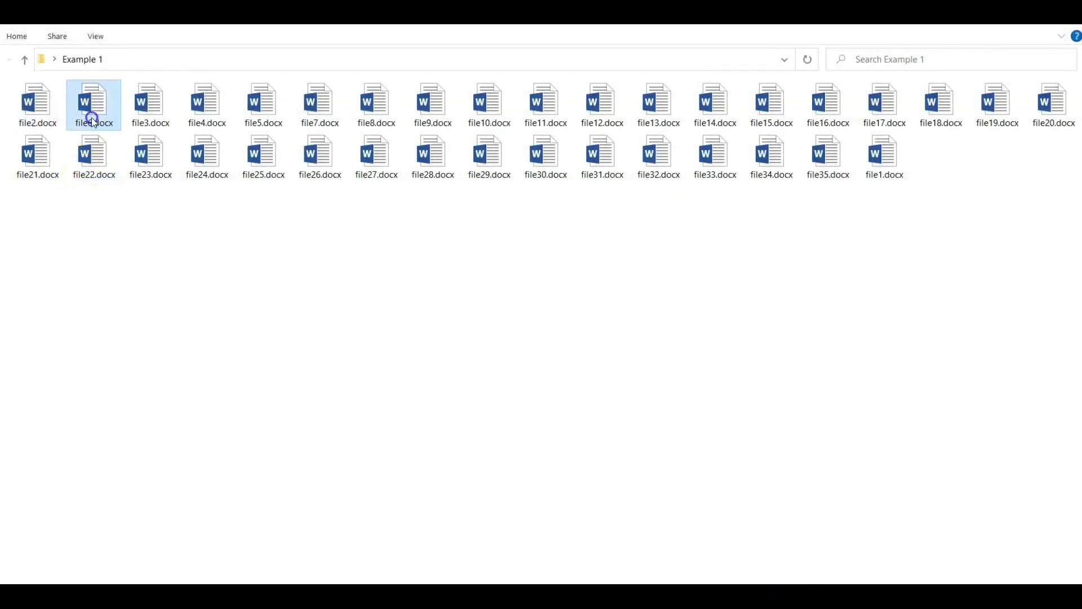
{"action": "left_click", "coordinate": [94, 149]}
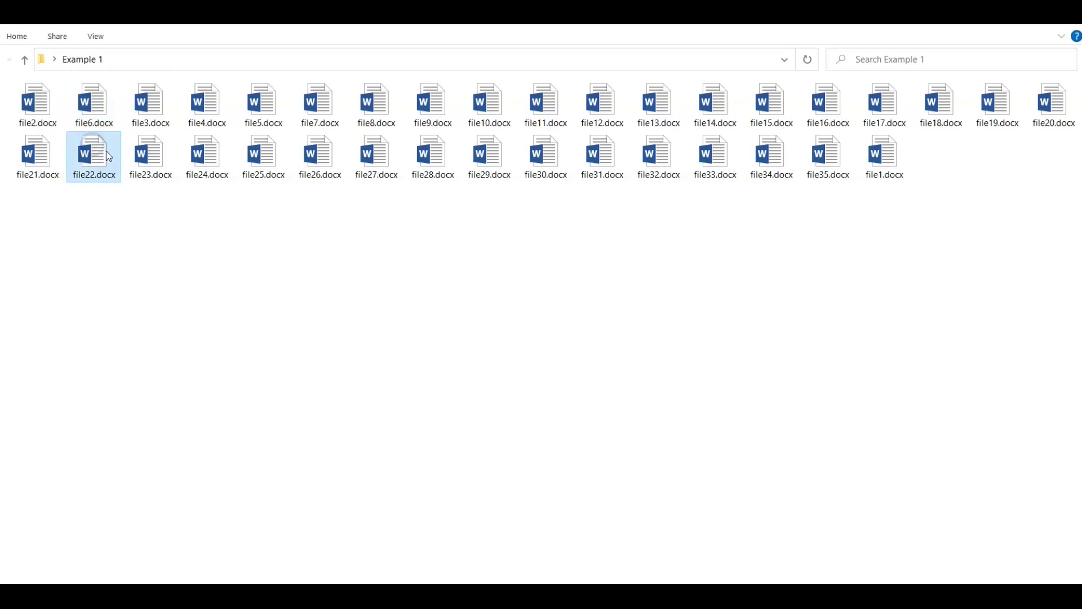
{"action": "left_click", "coordinate": [145, 153]}
{"action": "left_click", "coordinate": [377, 108]}
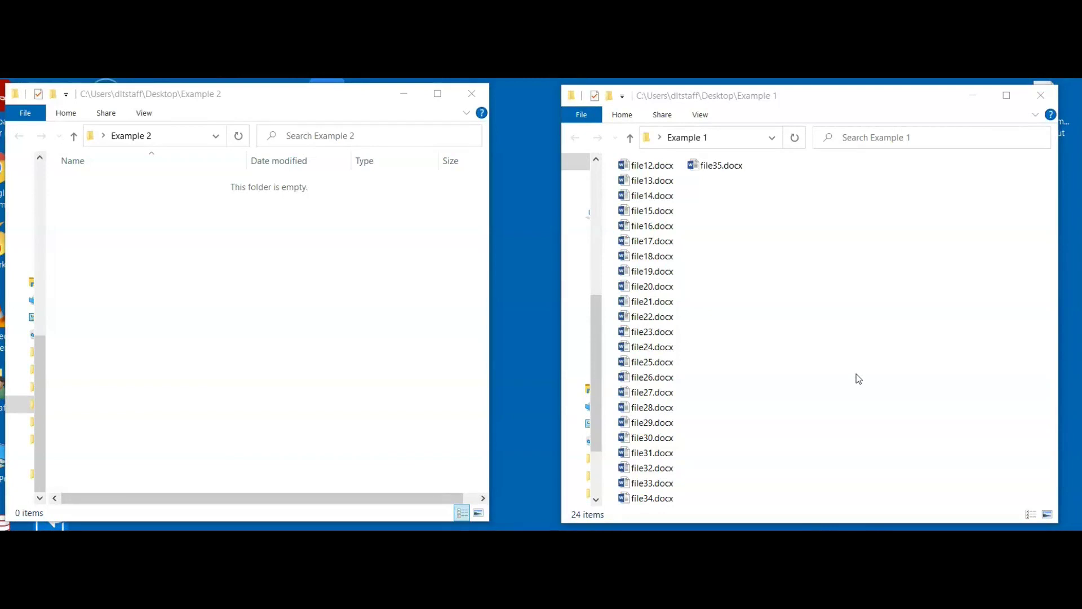
Step: Move the consecutive files file12.docx through file28.docx together from the Example 1 folder into the Example 2 folder
{"action": "left_click", "coordinate": [663, 170]}
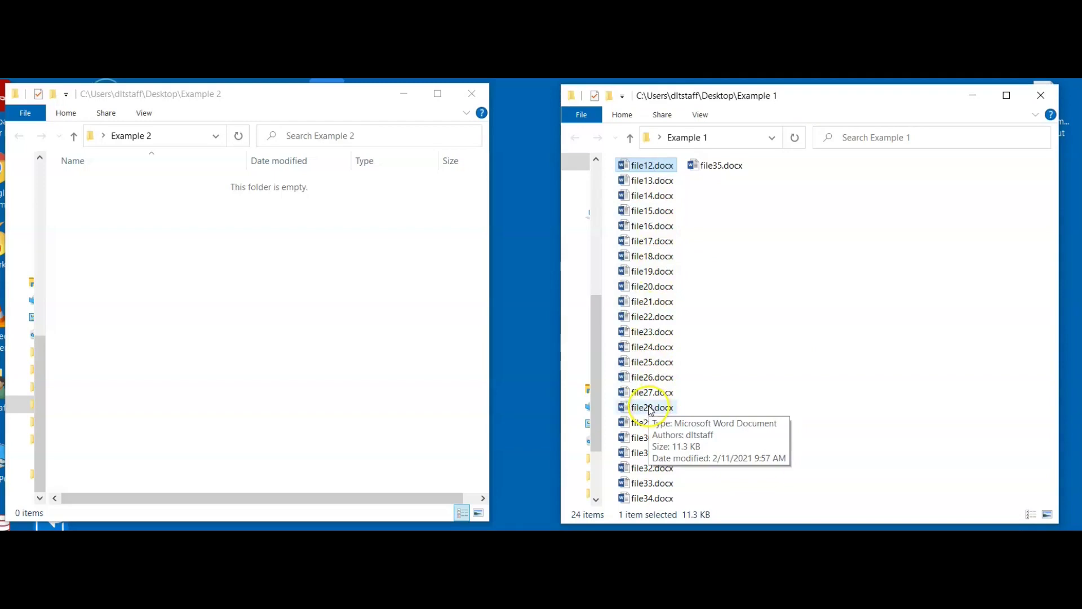
{"action": "key", "text": "shift"}
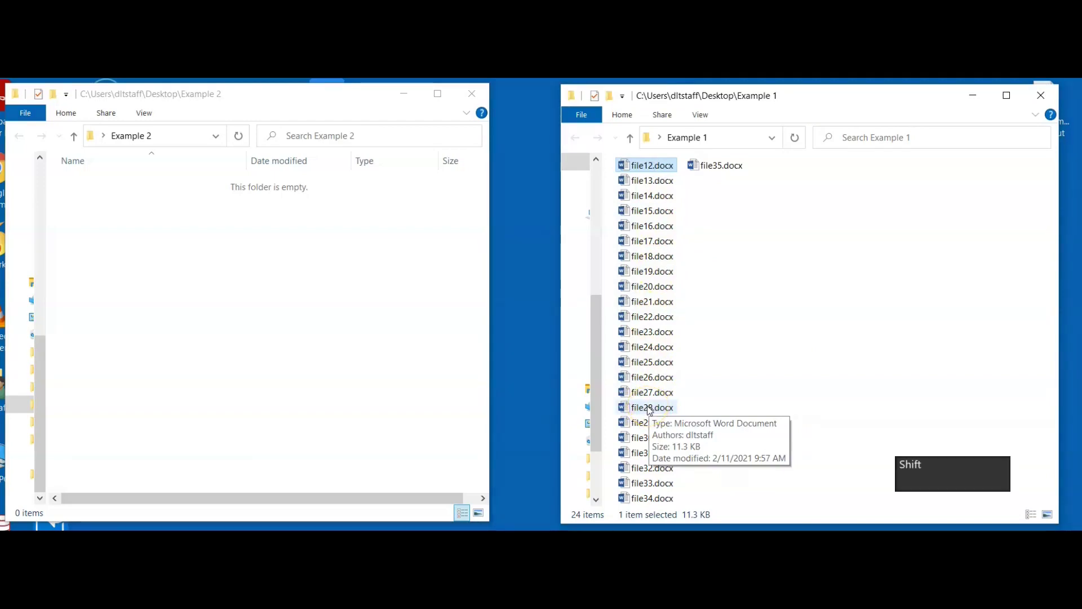
{"action": "left_click", "coordinate": [650, 409], "text": "shift"}
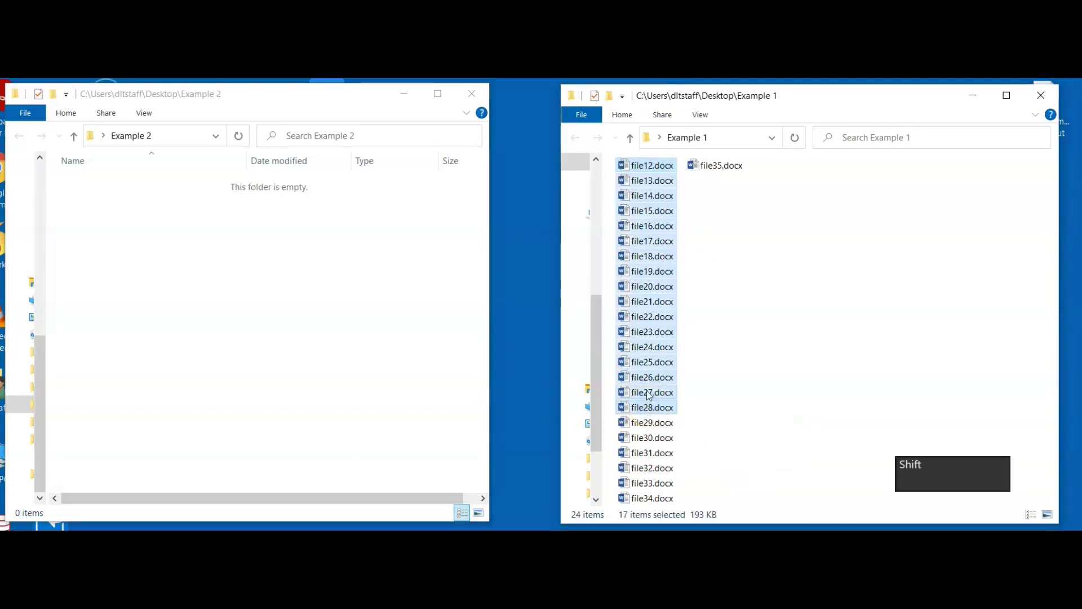
{"action": "left_click", "coordinate": [653, 313]}
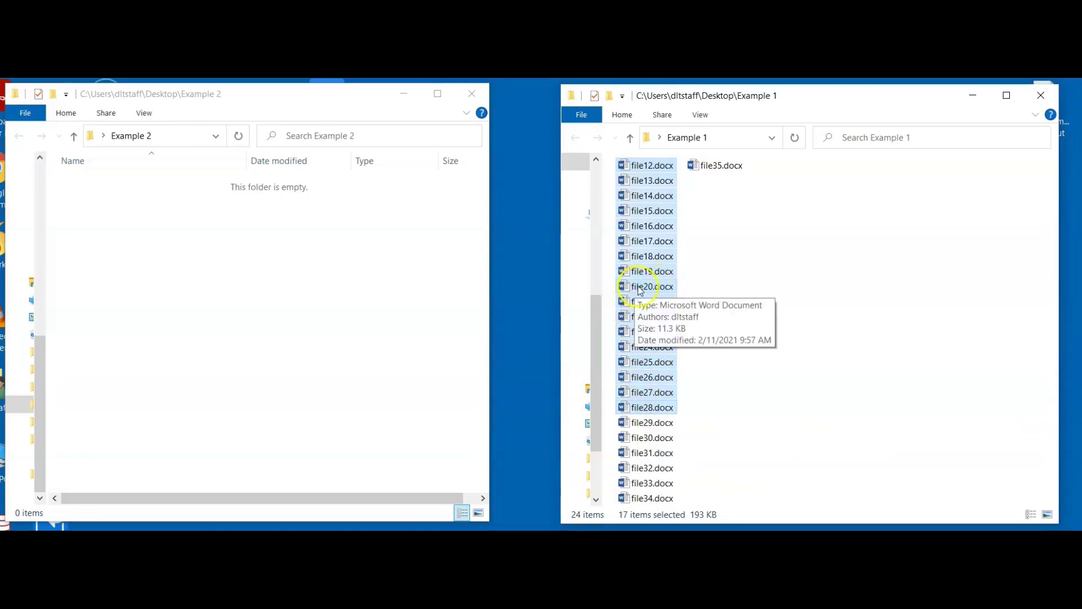
{"action": "left_click_drag", "start_coordinate": [642, 289], "coordinate": [110, 258]}
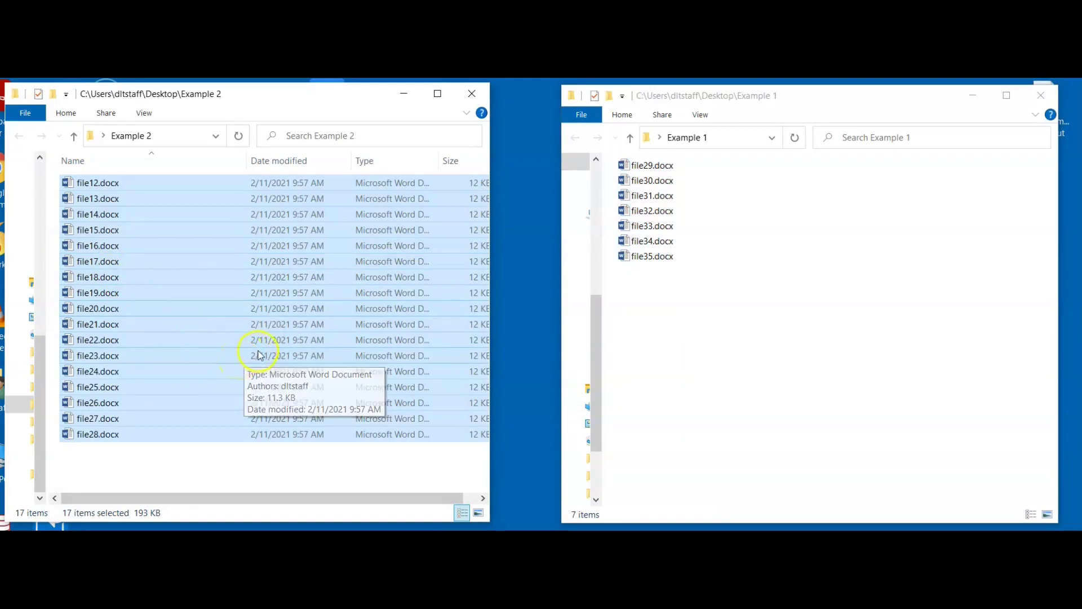
{"action": "left_click", "coordinate": [780, 241]}
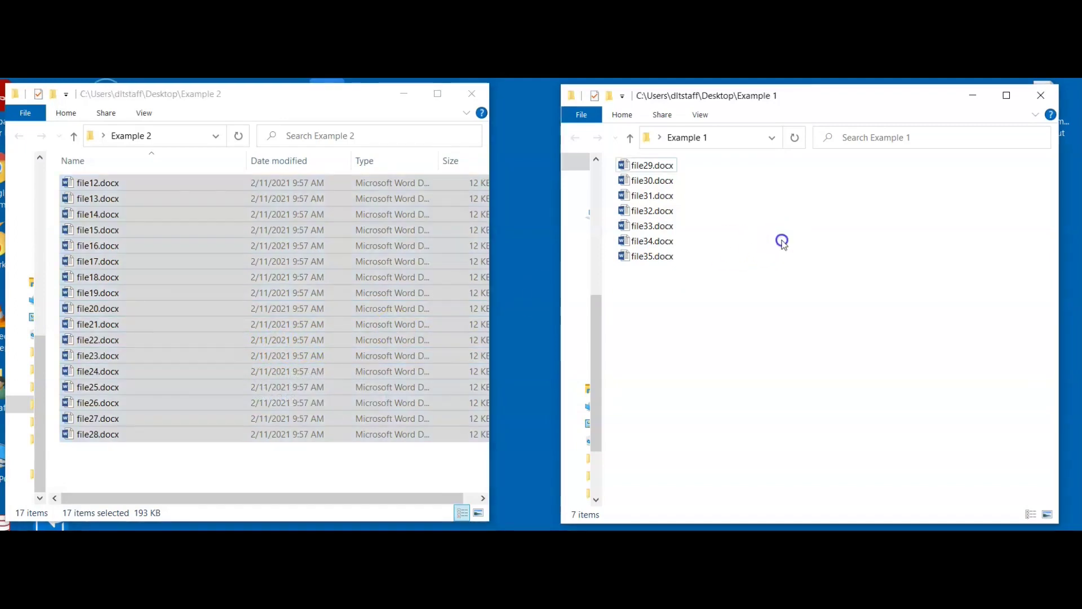
{"action": "left_click", "coordinate": [657, 167]}
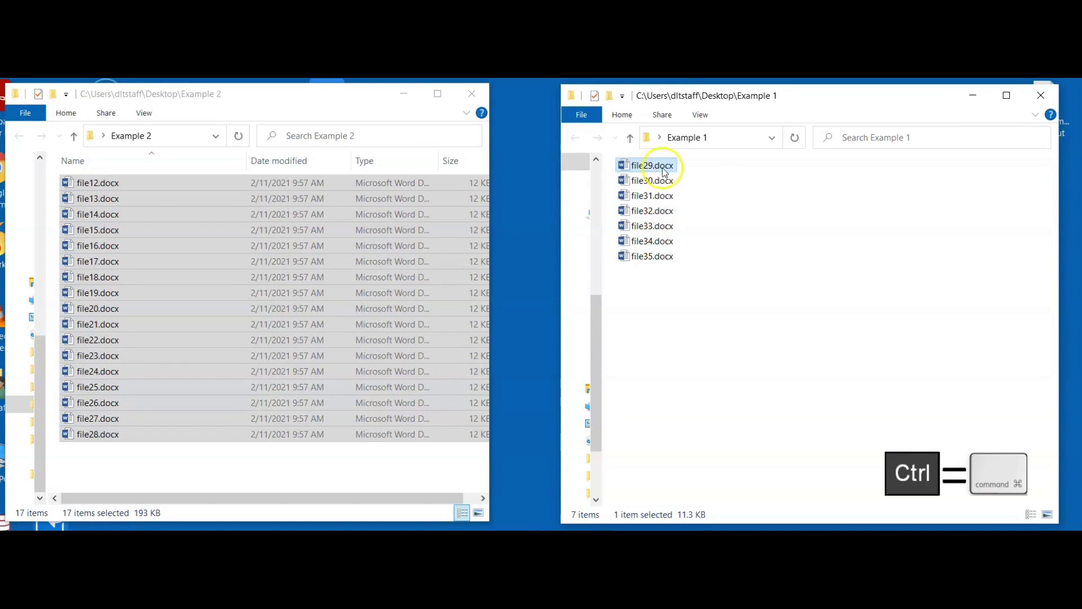
{"action": "left_click", "coordinate": [724, 178]}
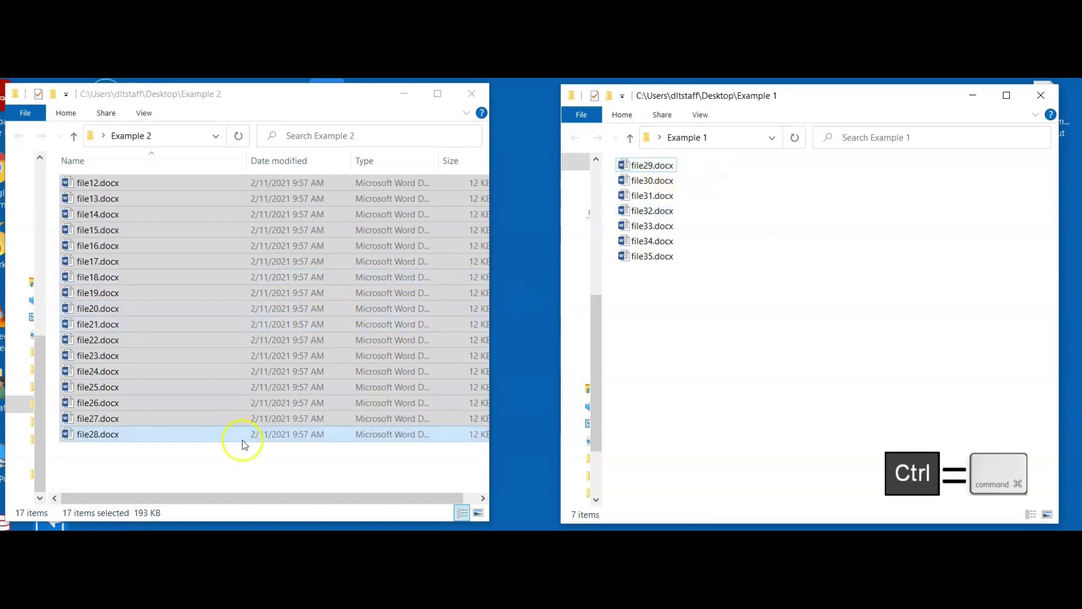
{"action": "left_click", "coordinate": [275, 472]}
Step: Move the non-adjacent files file29.docx, file31.docx, file33.docx and file34.docx together from Example 1 into Example 2
{"action": "left_click", "coordinate": [664, 164]}
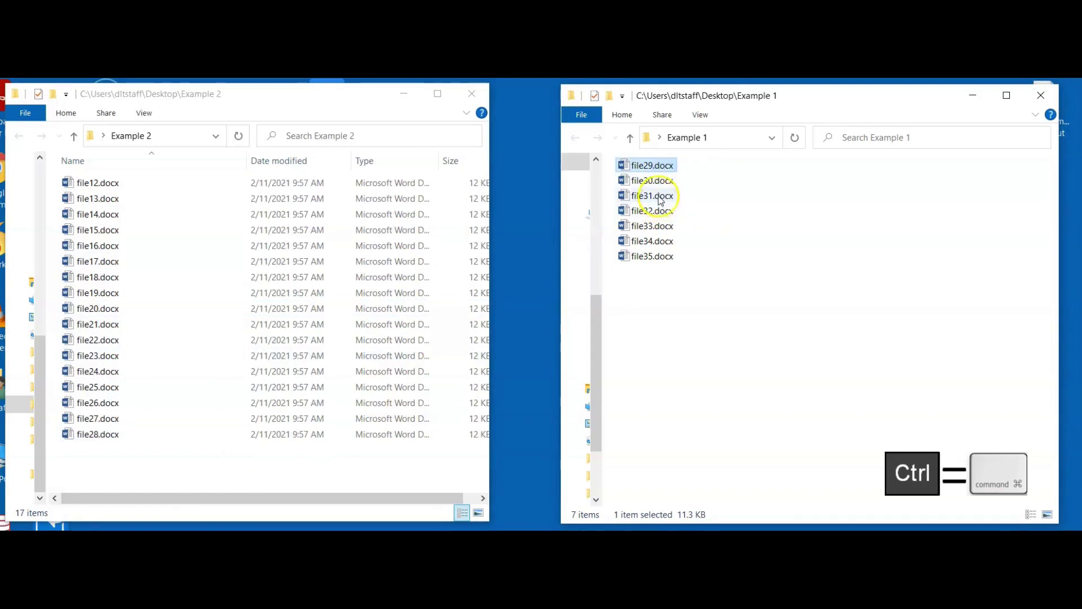
{"action": "left_click", "coordinate": [656, 196], "text": "ctrl"}
{"action": "left_click", "coordinate": [658, 227], "text": "ctrl"}
{"action": "left_click", "coordinate": [652, 244], "text": "ctrl"}
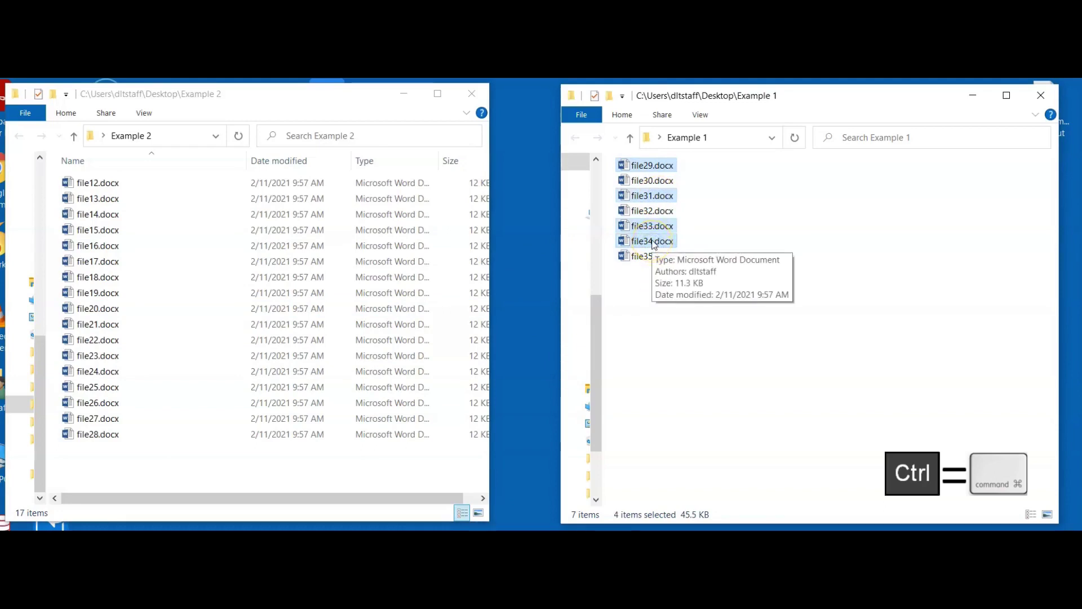
{"action": "left_click_drag", "start_coordinate": [652, 241], "coordinate": [312, 468]}
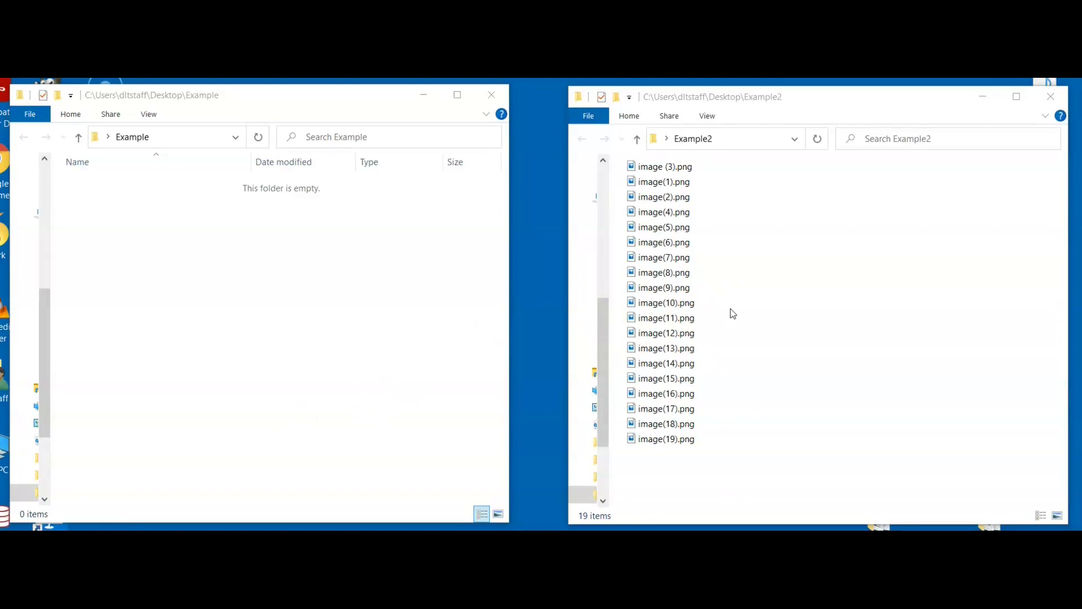
Step: Move the consecutive images from image (3).png through image(12).png together from the Example2 folder into the empty Example folder
{"action": "left_click", "coordinate": [680, 171]}
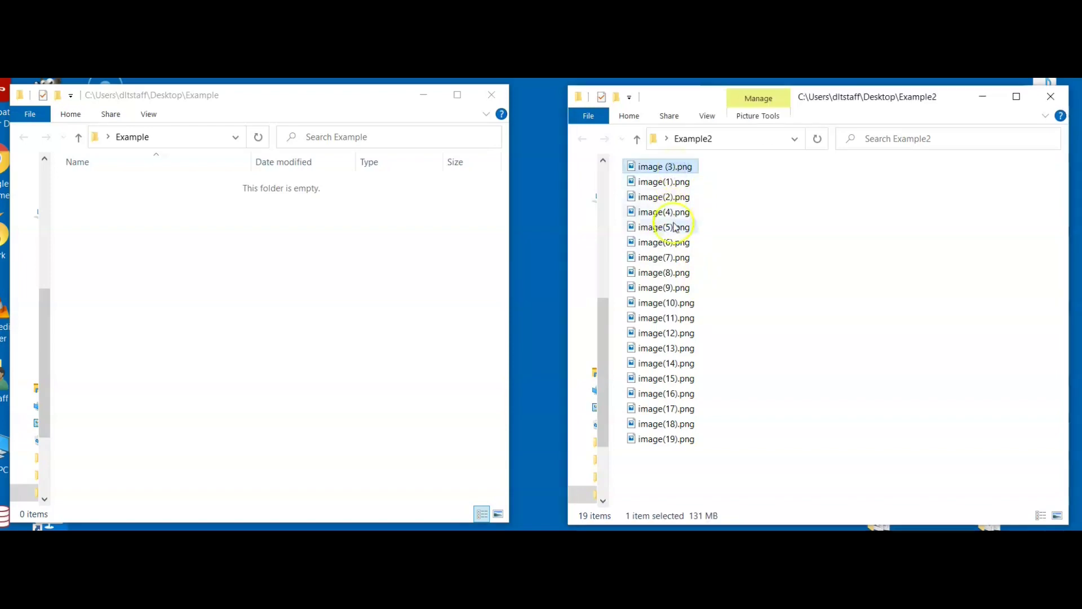
{"action": "key", "text": "shift"}
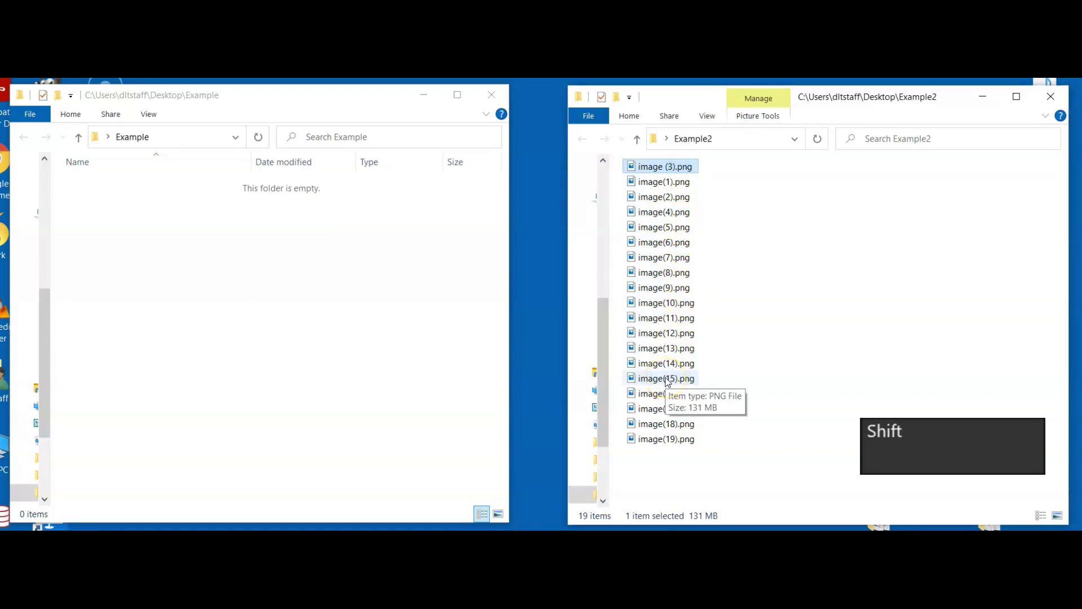
{"action": "left_click", "coordinate": [668, 334], "text": "shift"}
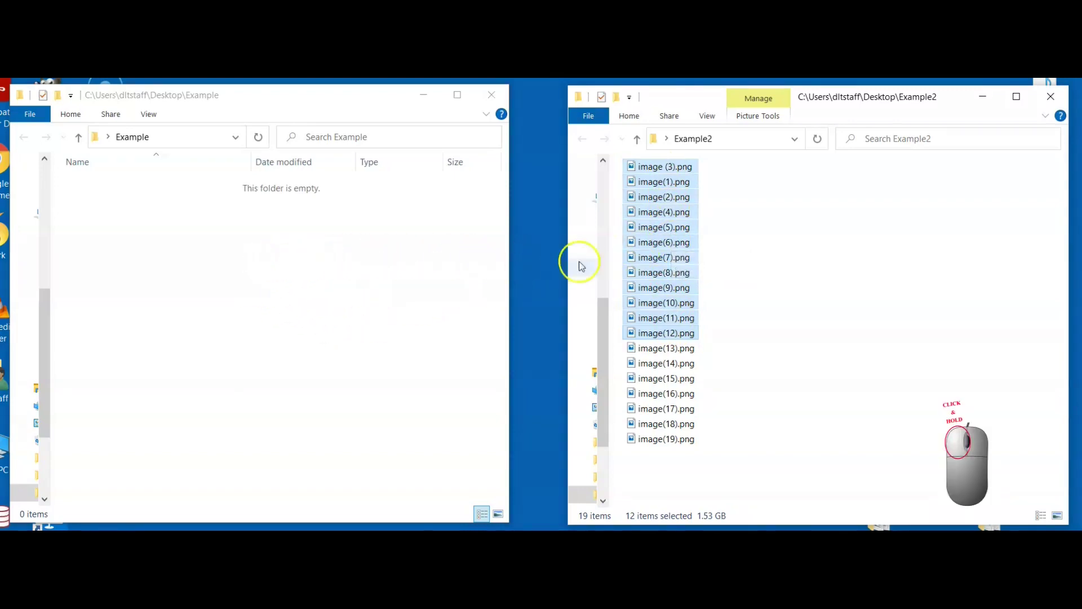
{"action": "left_click_drag", "start_coordinate": [656, 259], "coordinate": [117, 253]}
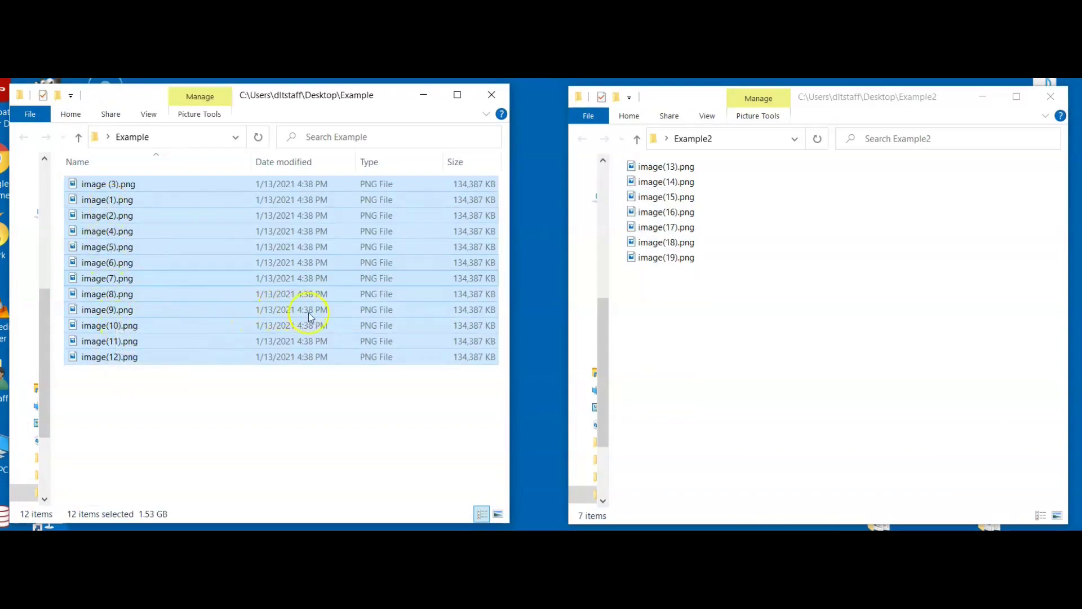
Step: Clear the current selection and move image(13).png, image(15).png, image(17).png and image(19).png together from Example2 into Example
{"action": "left_click", "coordinate": [670, 305]}
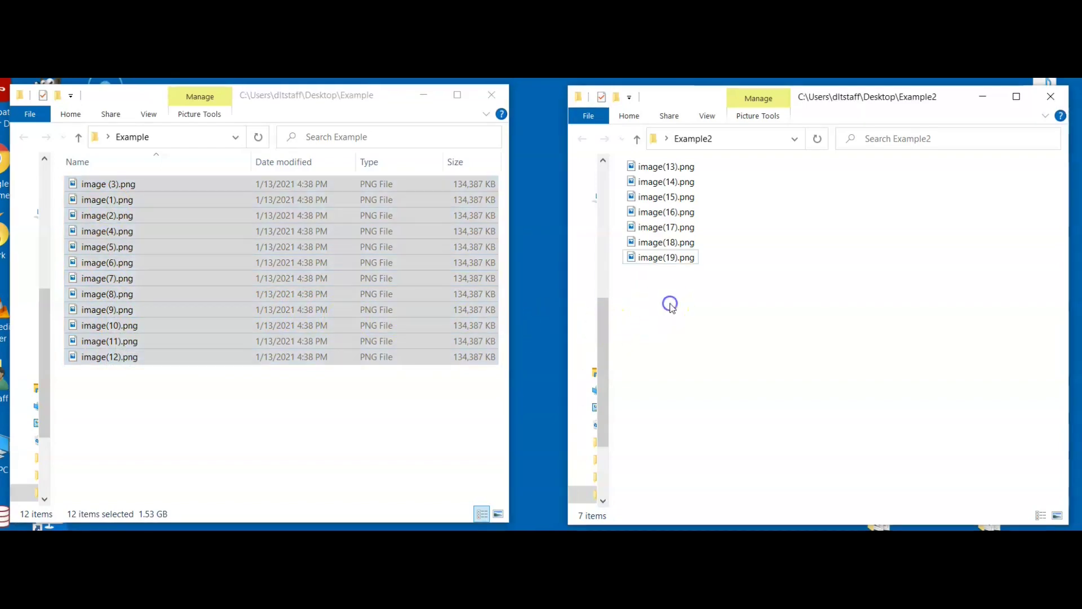
{"action": "left_click", "coordinate": [424, 422]}
{"action": "left_click", "coordinate": [683, 312]}
{"action": "left_click", "coordinate": [672, 169]}
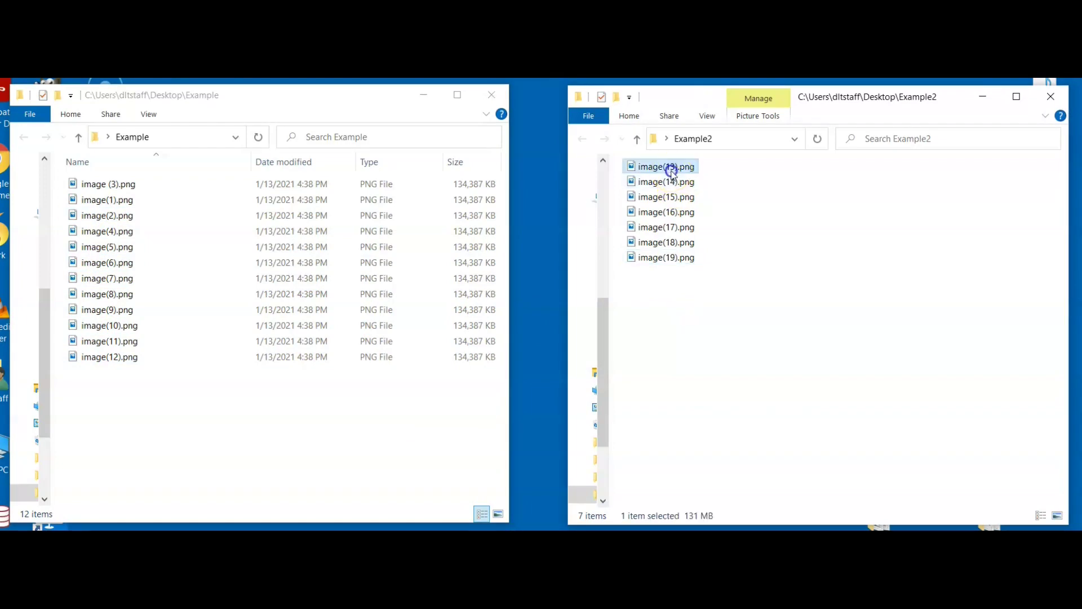
{"action": "left_click", "coordinate": [677, 228], "text": "ctrl"}
{"action": "left_click", "coordinate": [669, 197], "text": "ctrl"}
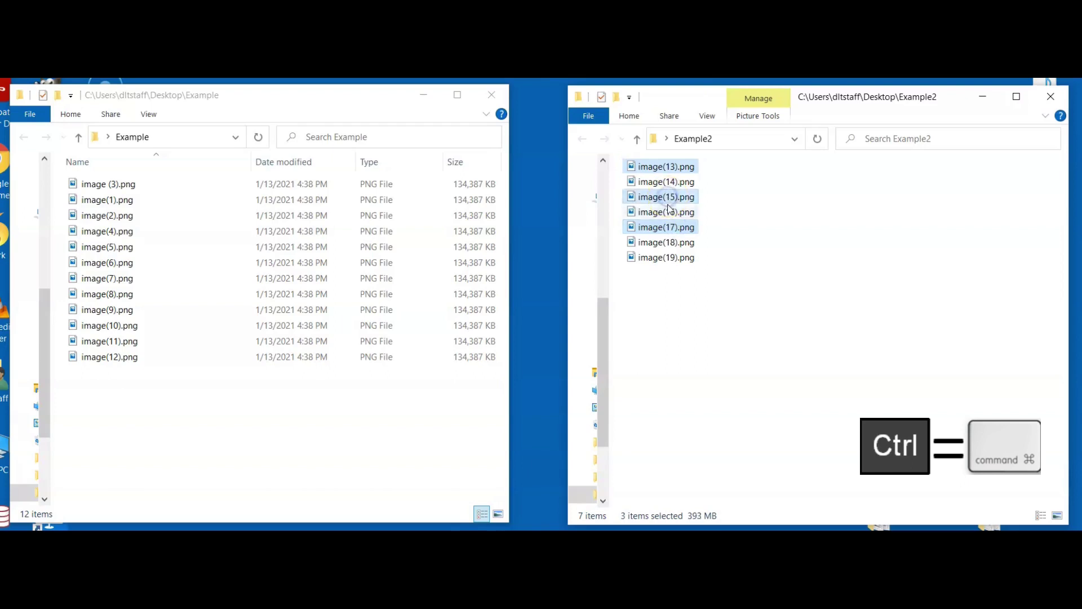
{"action": "left_click", "coordinate": [668, 257], "text": "ctrl"}
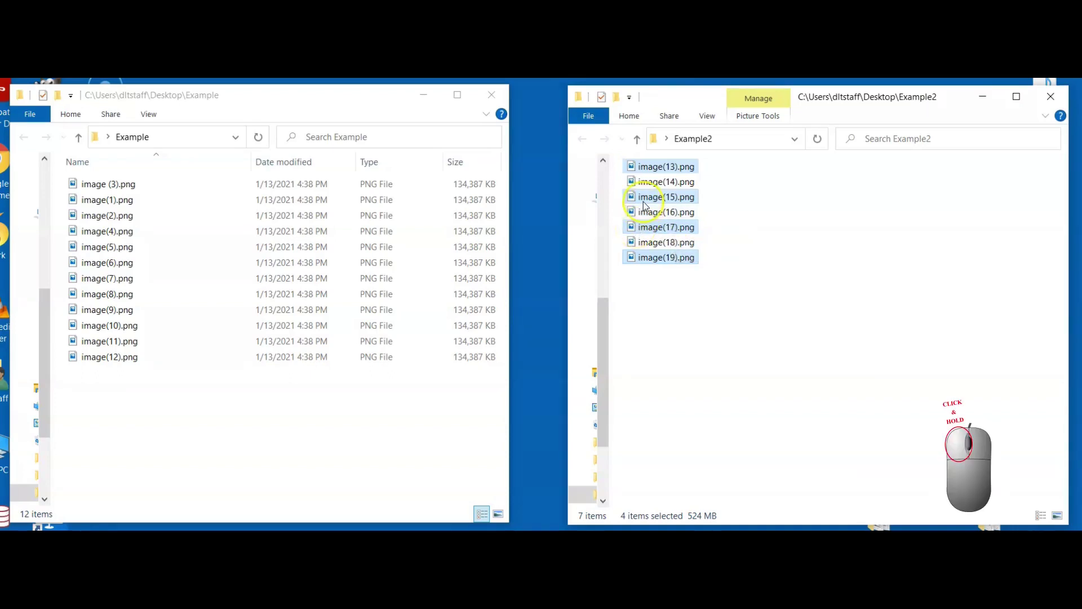
{"action": "left_click_drag", "start_coordinate": [642, 198], "coordinate": [156, 430]}
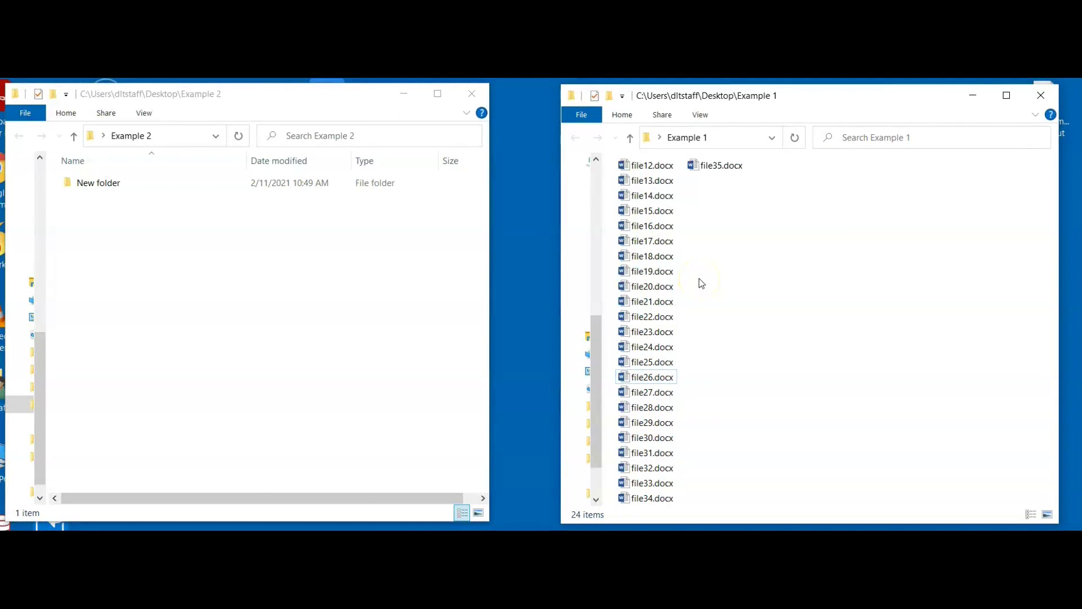
Step: Move file12.docx through file26.docx from Example 1 into the New folder inside Example 2 and open that folder
{"action": "left_click", "coordinate": [654, 165]}
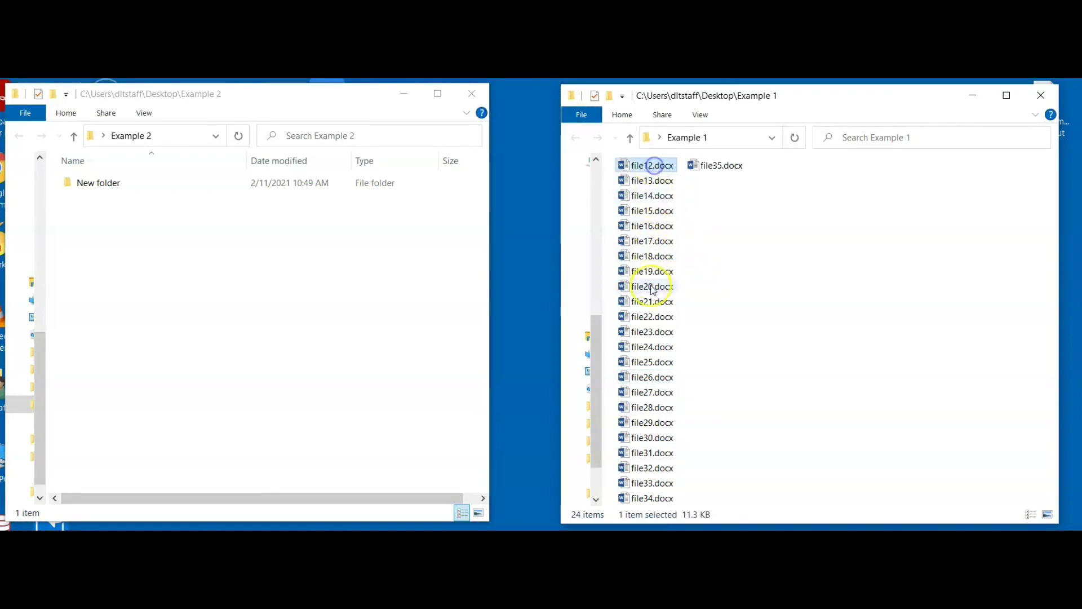
{"action": "left_click", "coordinate": [653, 377], "text": "shift"}
{"action": "left_click_drag", "start_coordinate": [653, 376], "coordinate": [65, 179]}
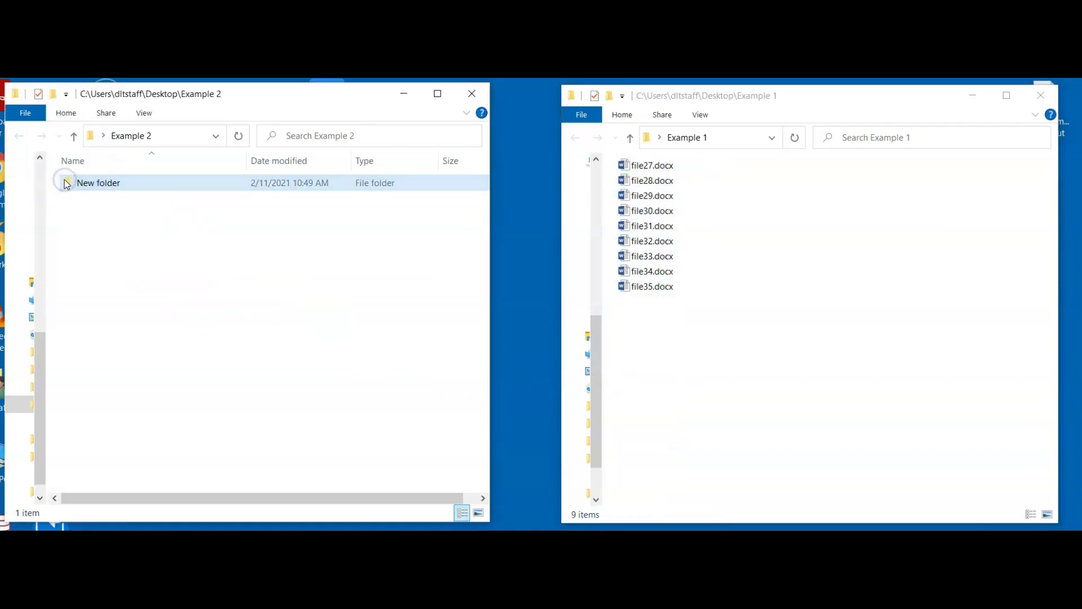
{"action": "double_click", "coordinate": [67, 181]}
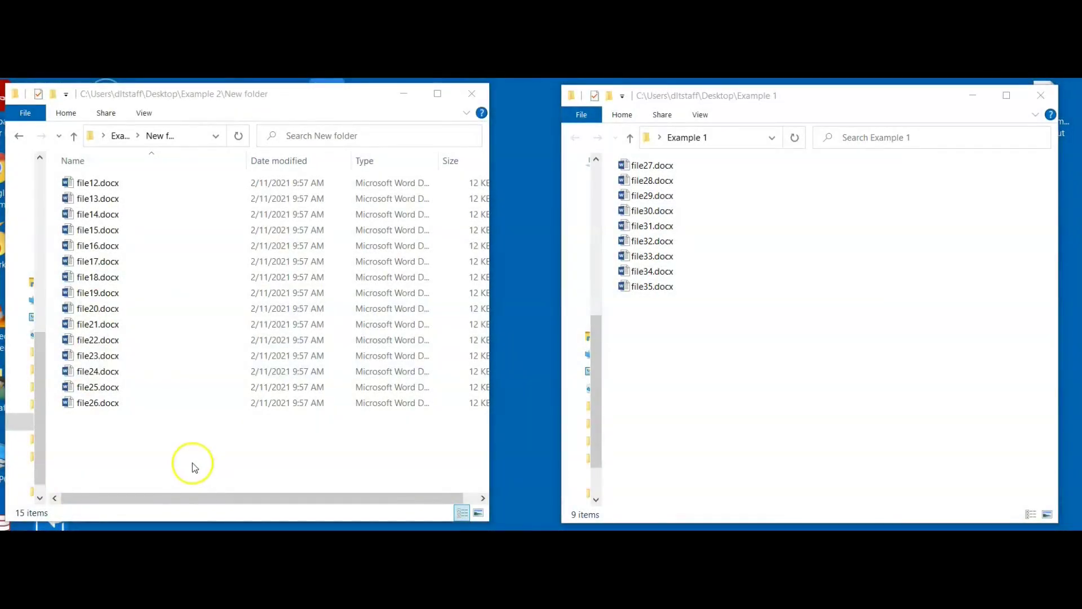
Step: Select file12.docx through file24.docx in New folder, leaving file14.docx, file18.docx and file22.docx out of the selection
{"action": "left_click", "coordinate": [98, 186]}
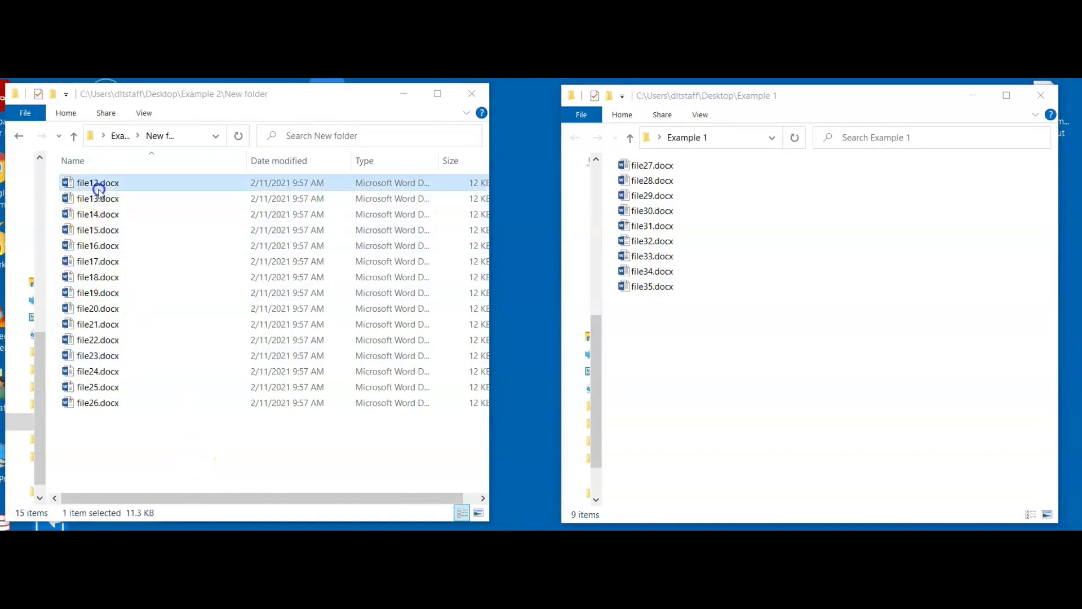
{"action": "left_click", "coordinate": [103, 372], "text": "shift"}
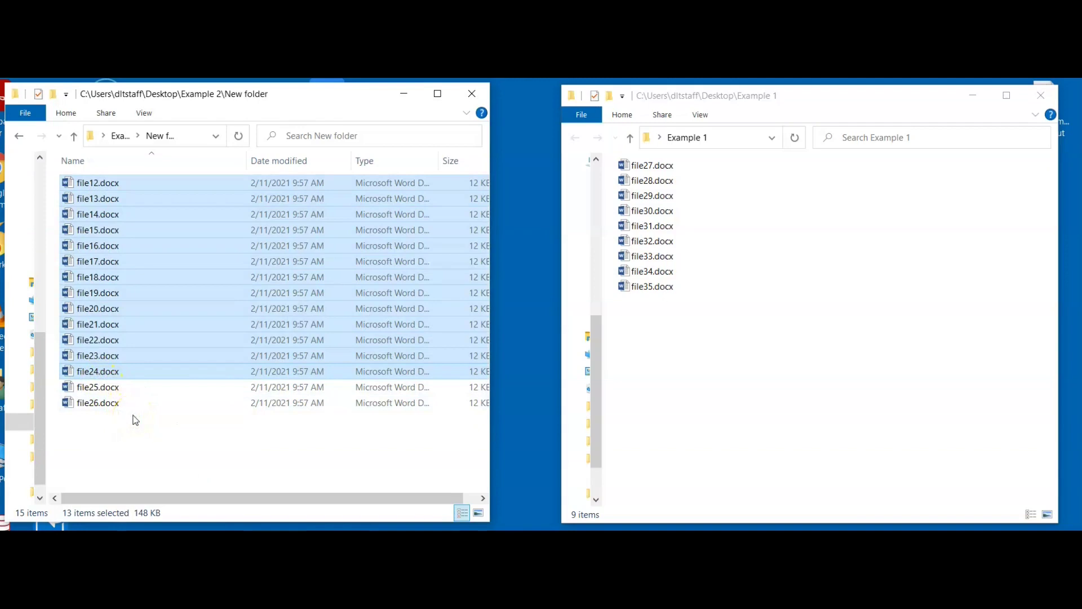
{"action": "left_click", "coordinate": [109, 340], "text": "ctrl"}
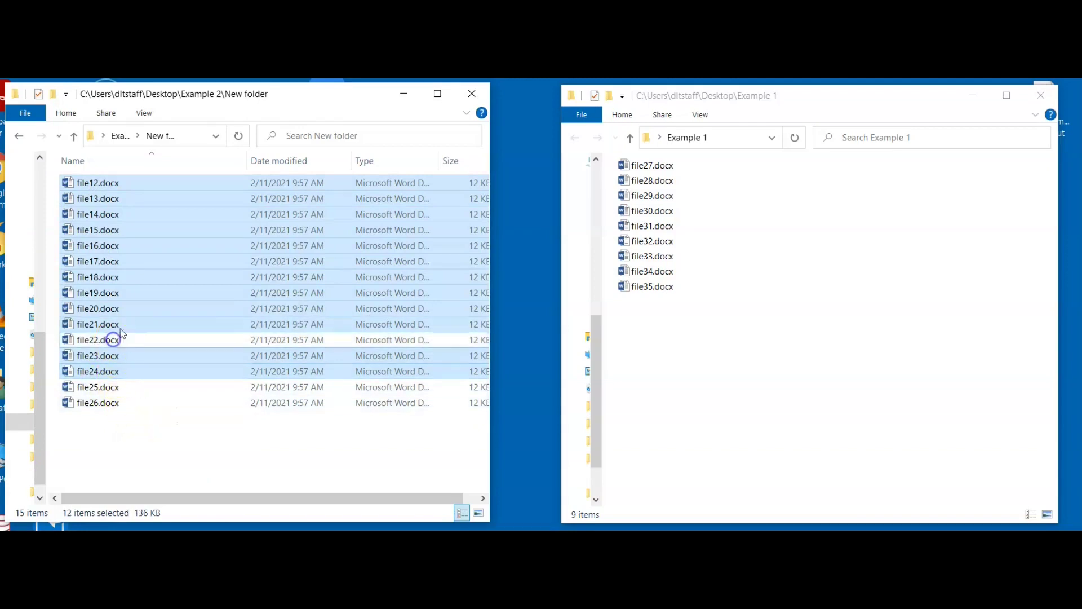
{"action": "left_click", "coordinate": [124, 214], "text": "ctrl"}
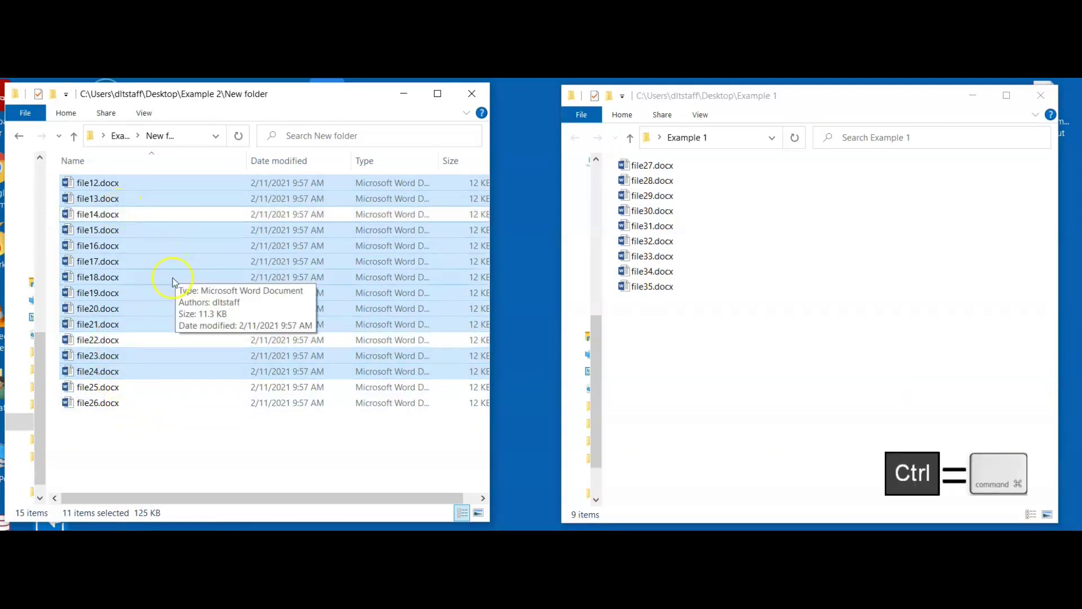
{"action": "left_click", "coordinate": [158, 278], "text": "ctrl"}
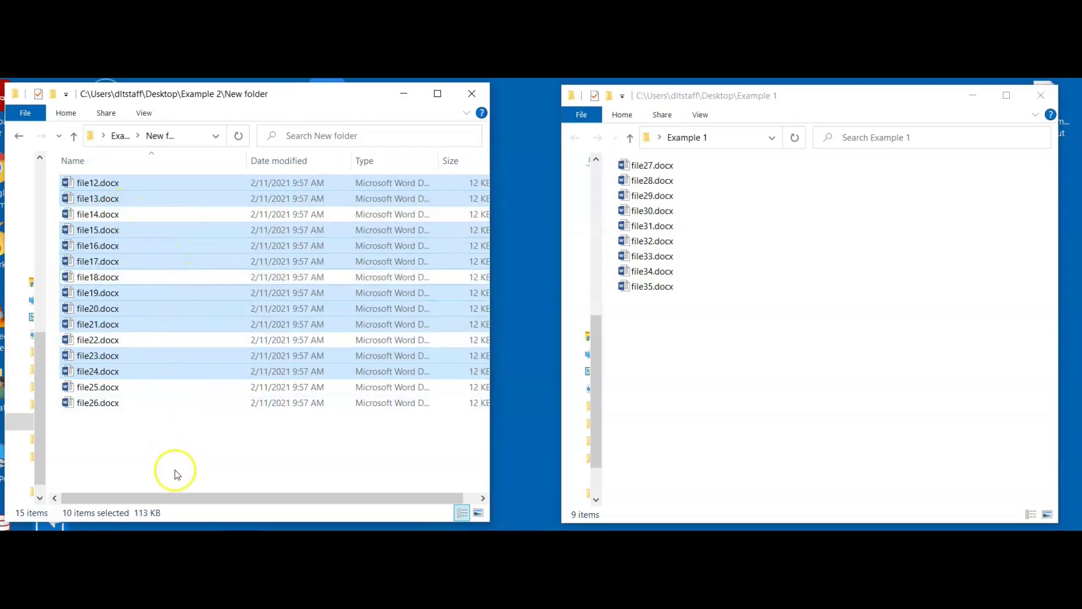